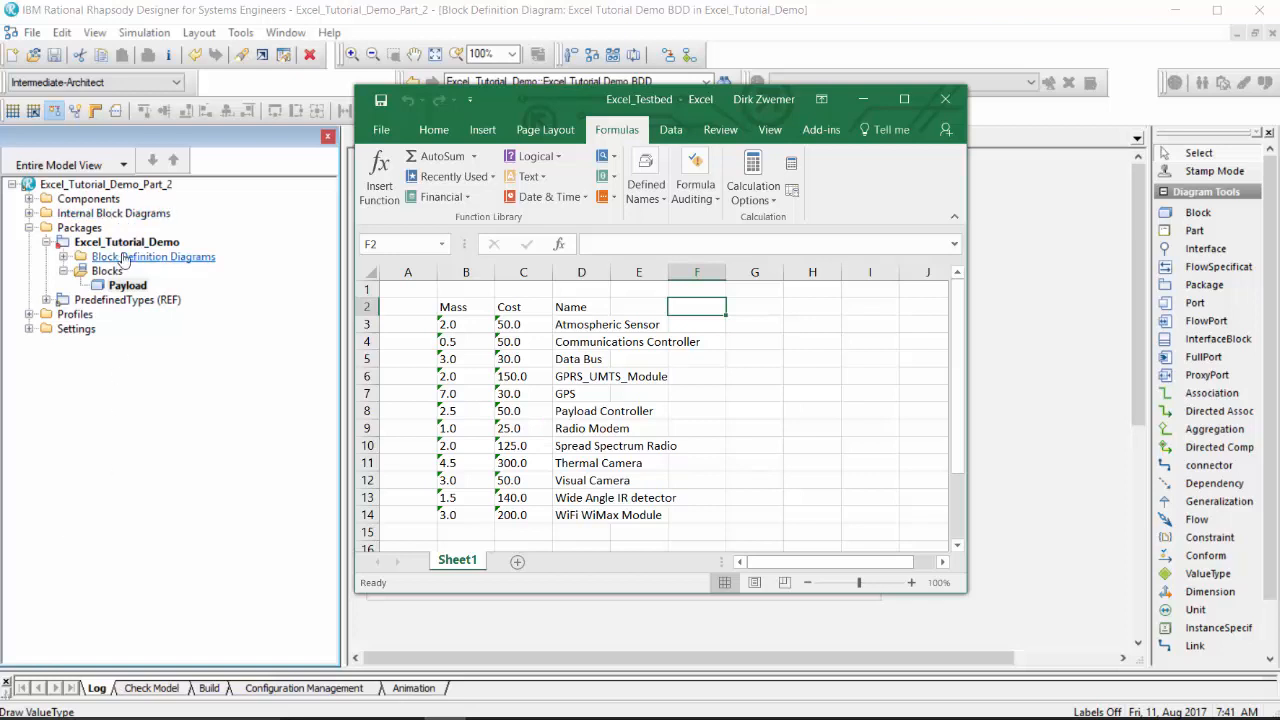
- Open the Syndeia Dashboard for the Excel_Tutorial_Demo package, show its Connection Manager and narrow the SysML Model pane
left_click(127, 242)
right_click(127, 242)
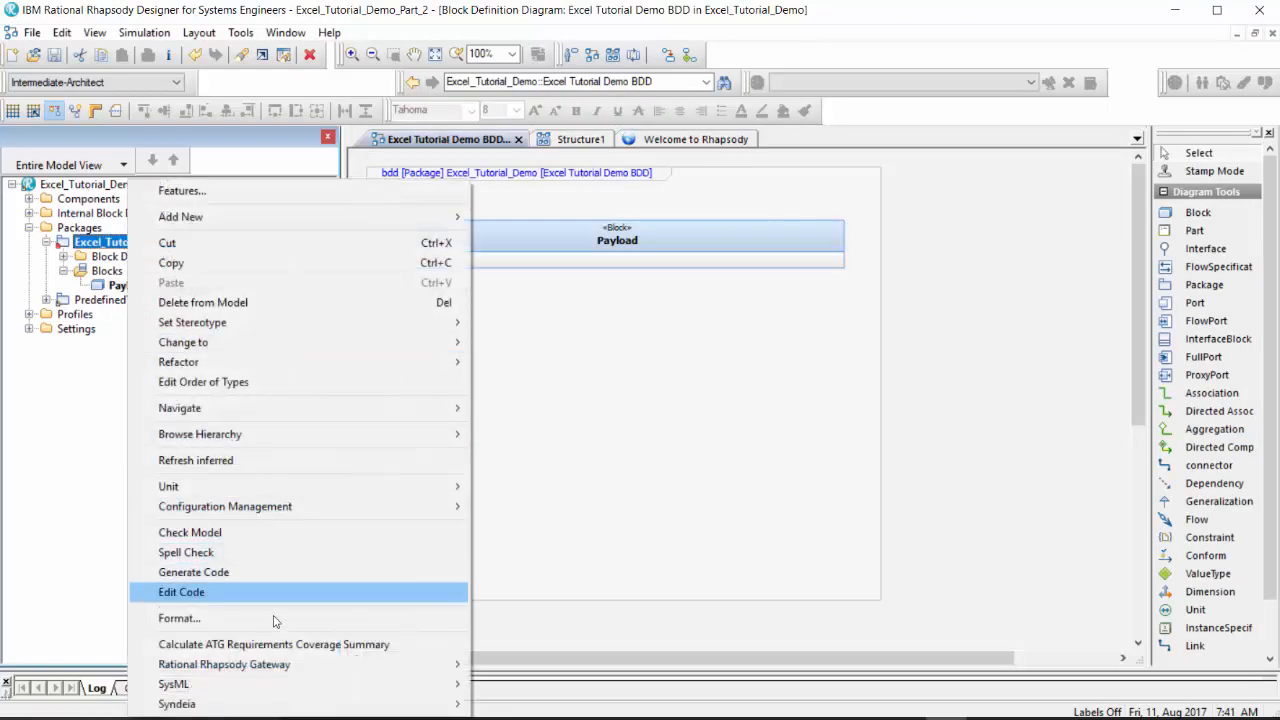
mouse_move(250, 706)
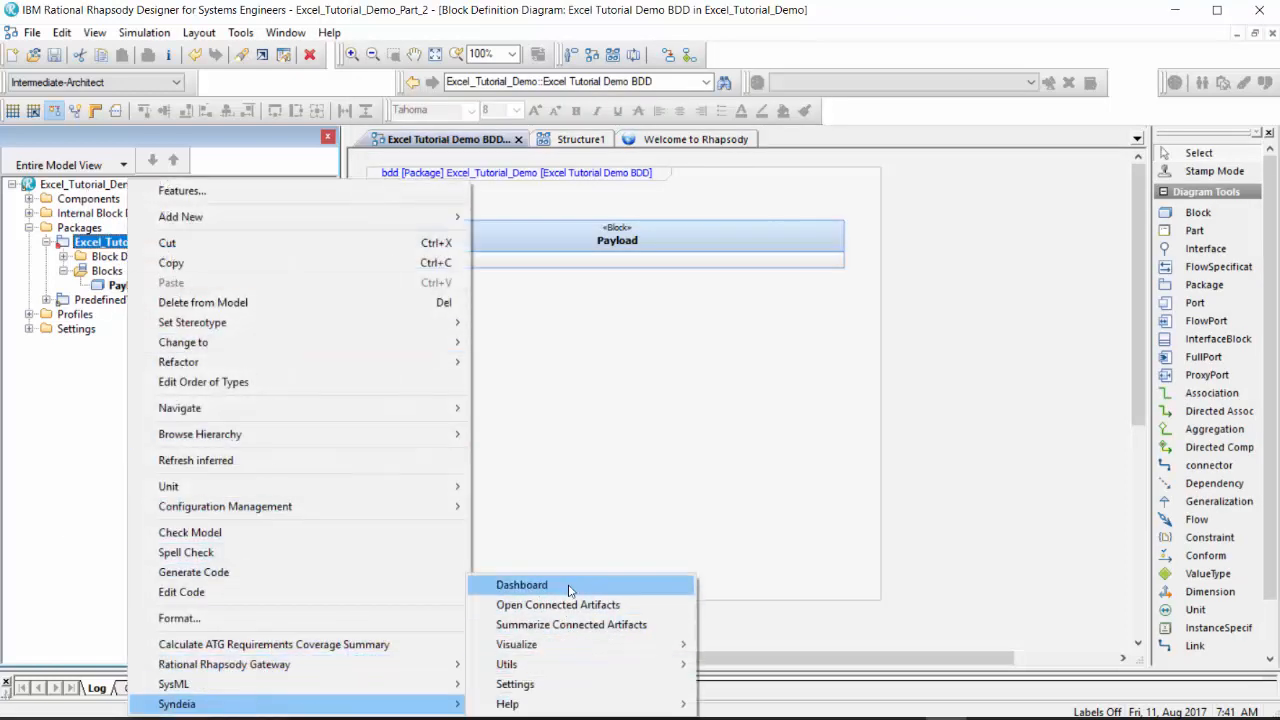
key("Return")
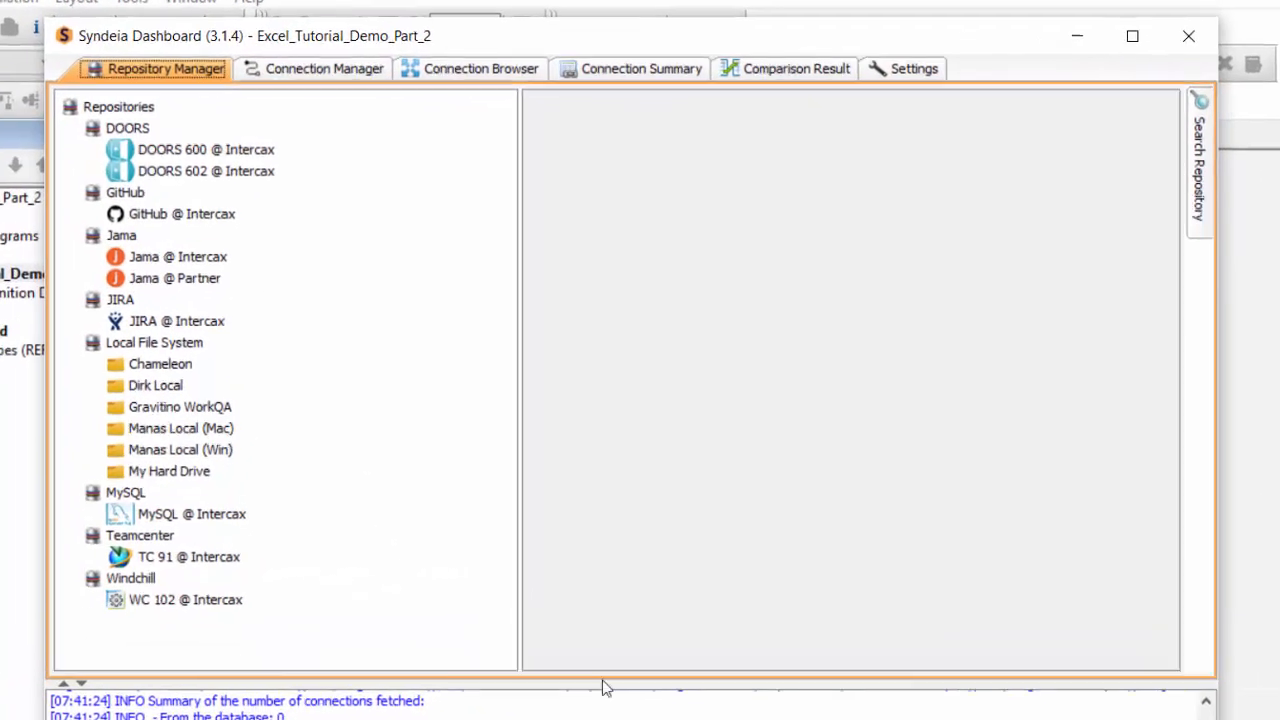
left_click(325, 68)
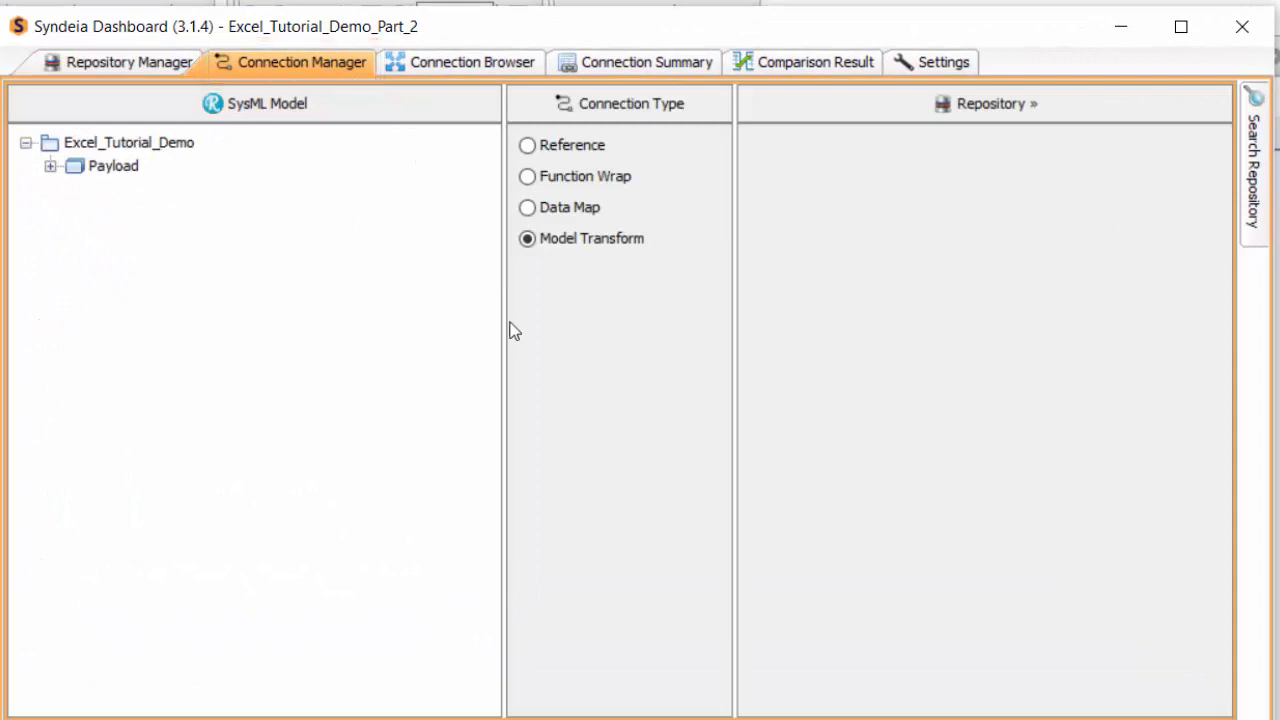
left_click_drag(505, 321, 442, 320)
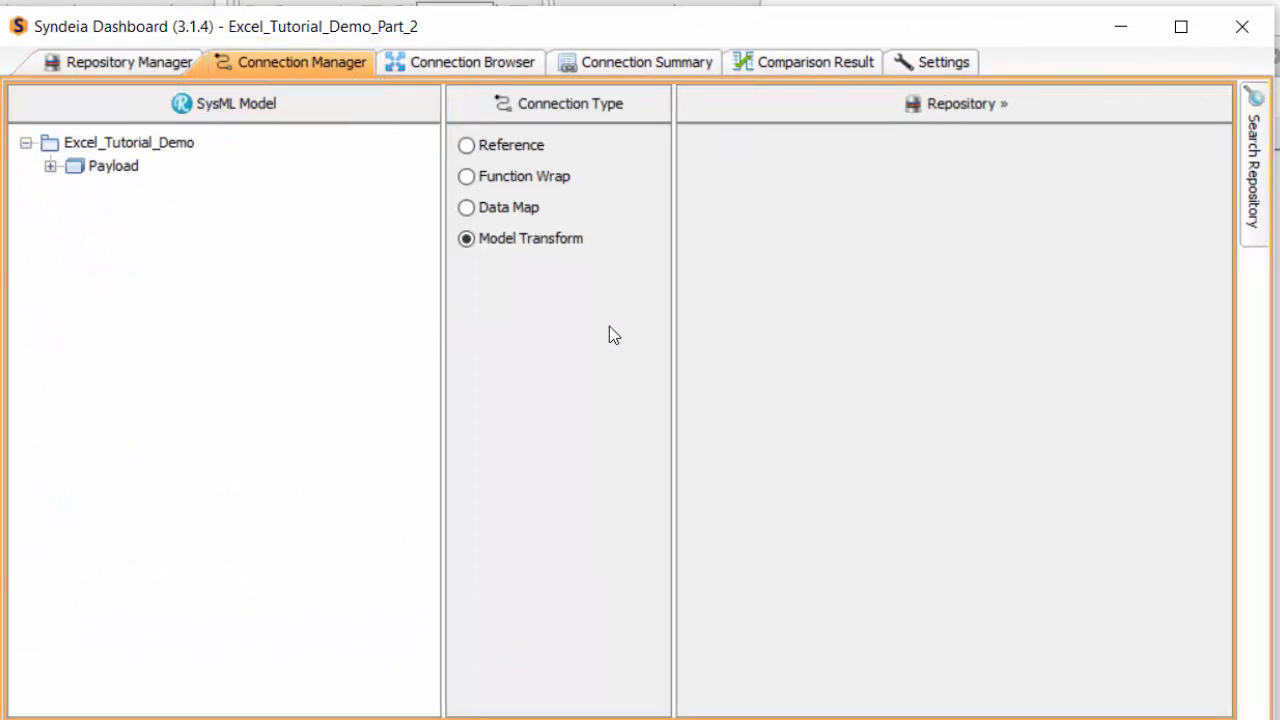
- Load the second Local File System repository and expand Excel Files, Excel_Testbed and Sheet1 down to the Component table's rows
left_click(726, 114)
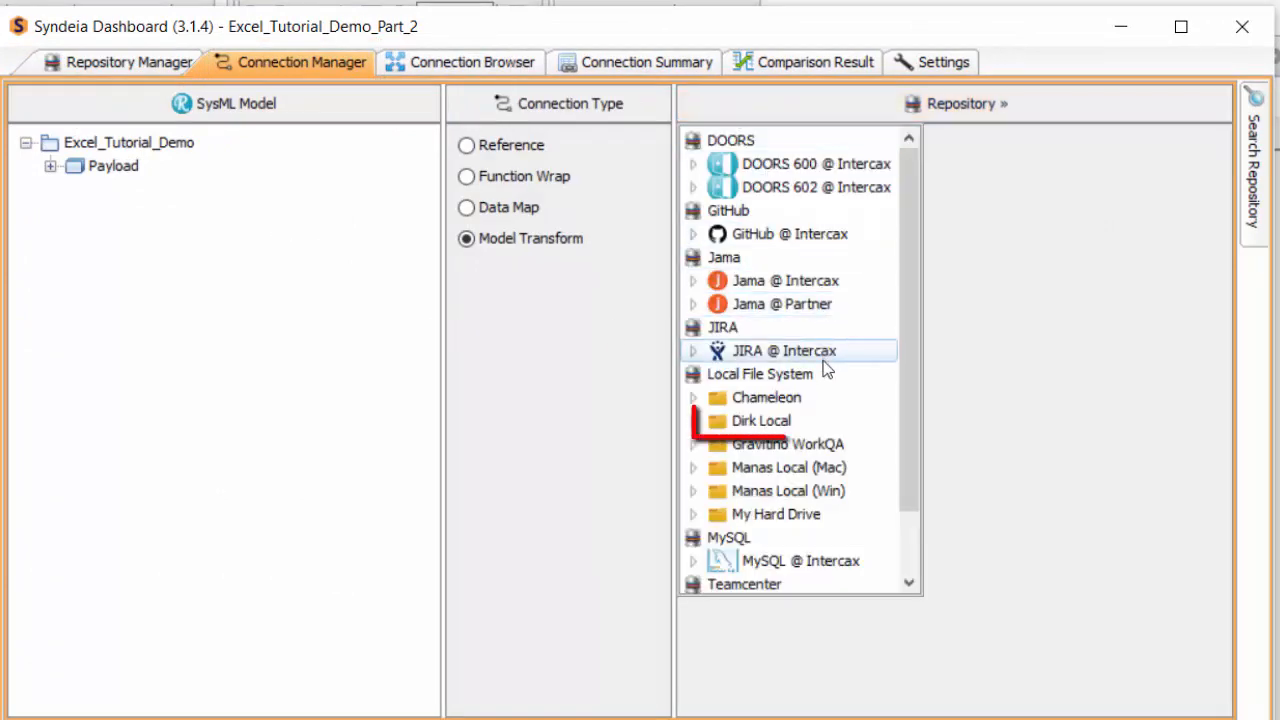
left_click(792, 423)
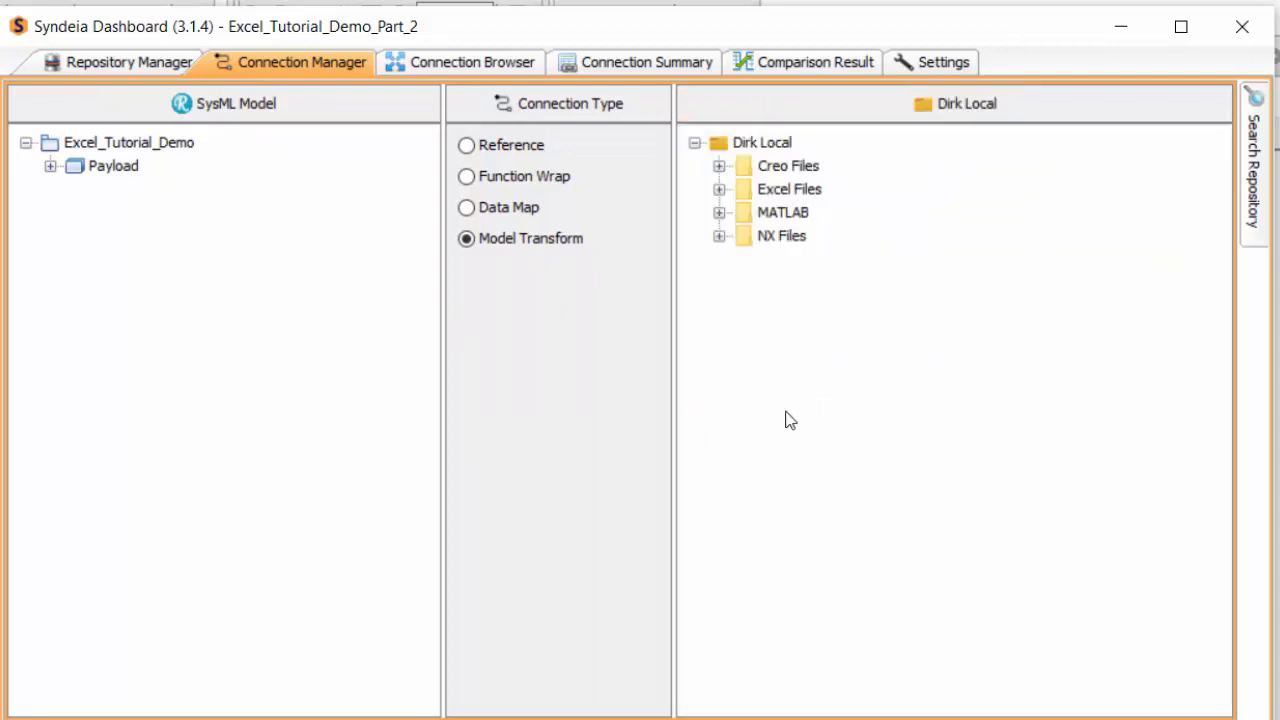
left_click(719, 189)
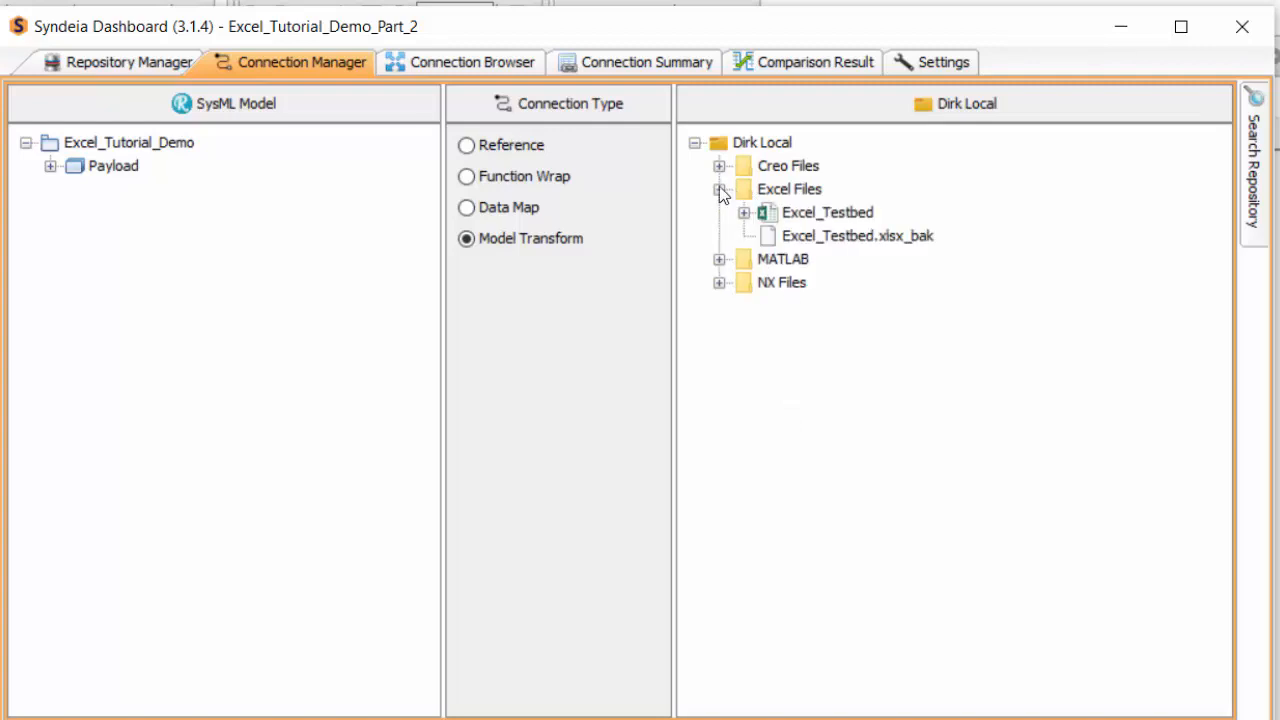
left_click(743, 212)
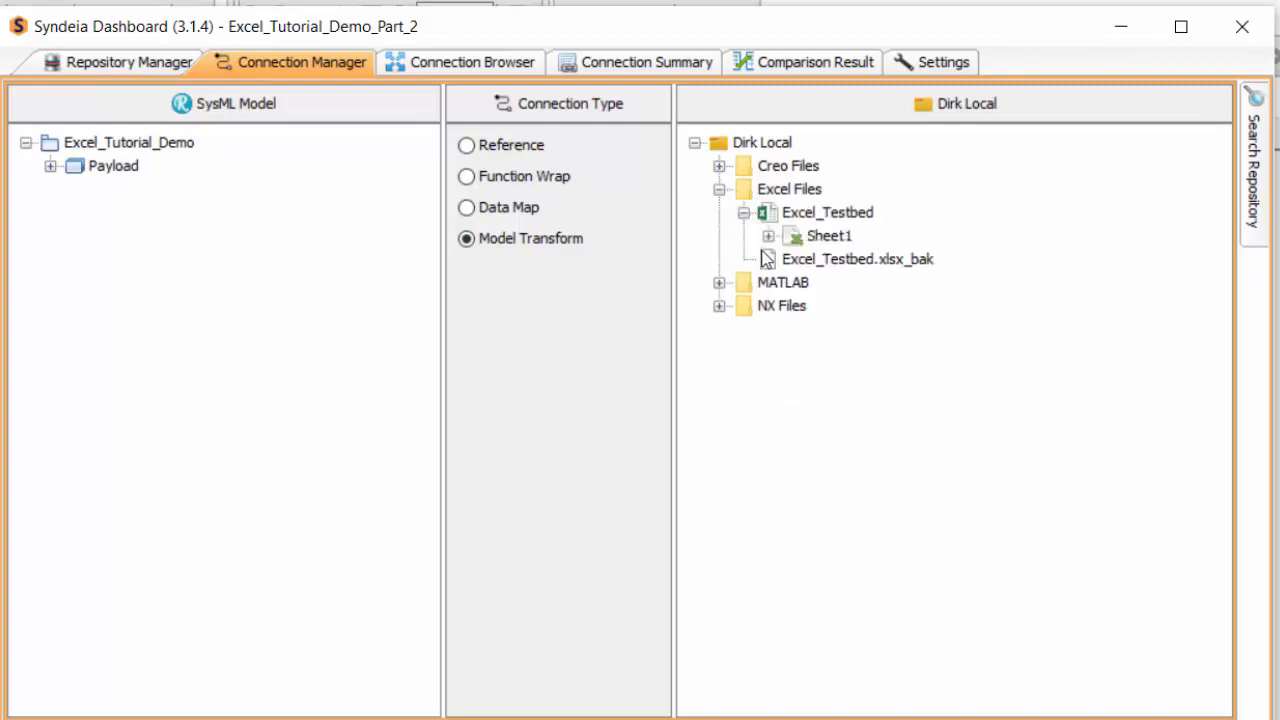
left_click(768, 236)
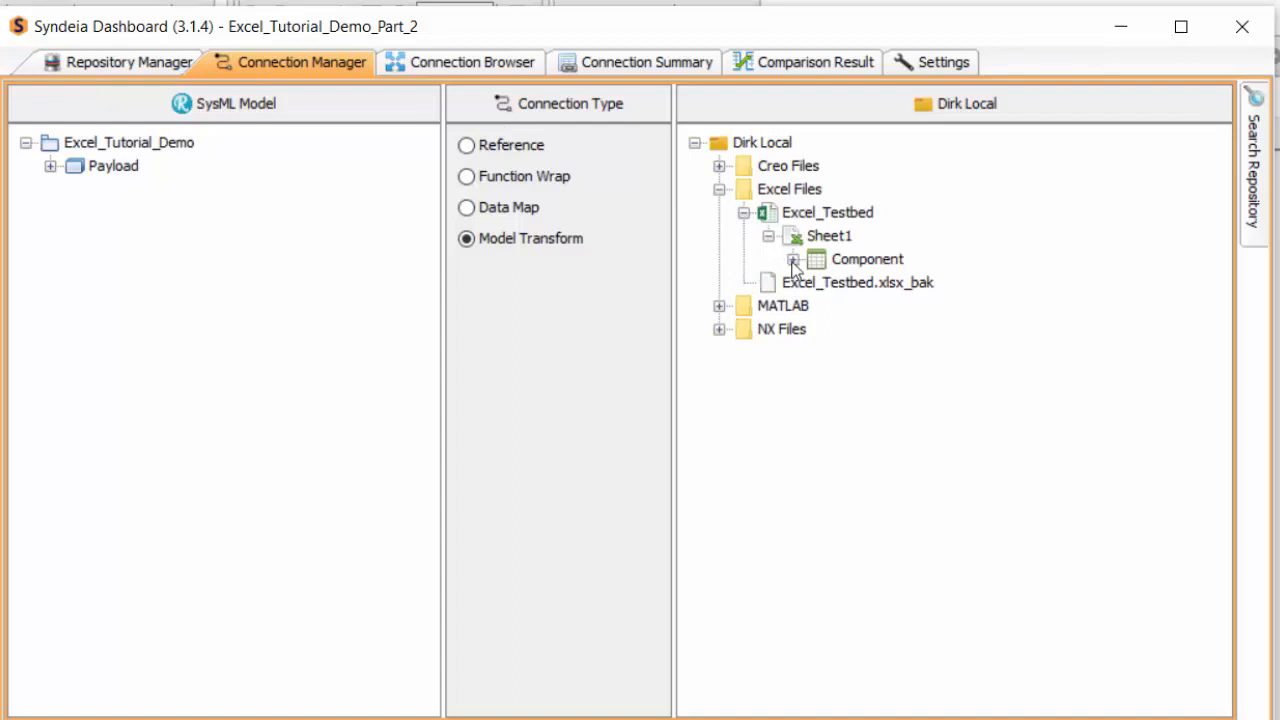
left_click(793, 259)
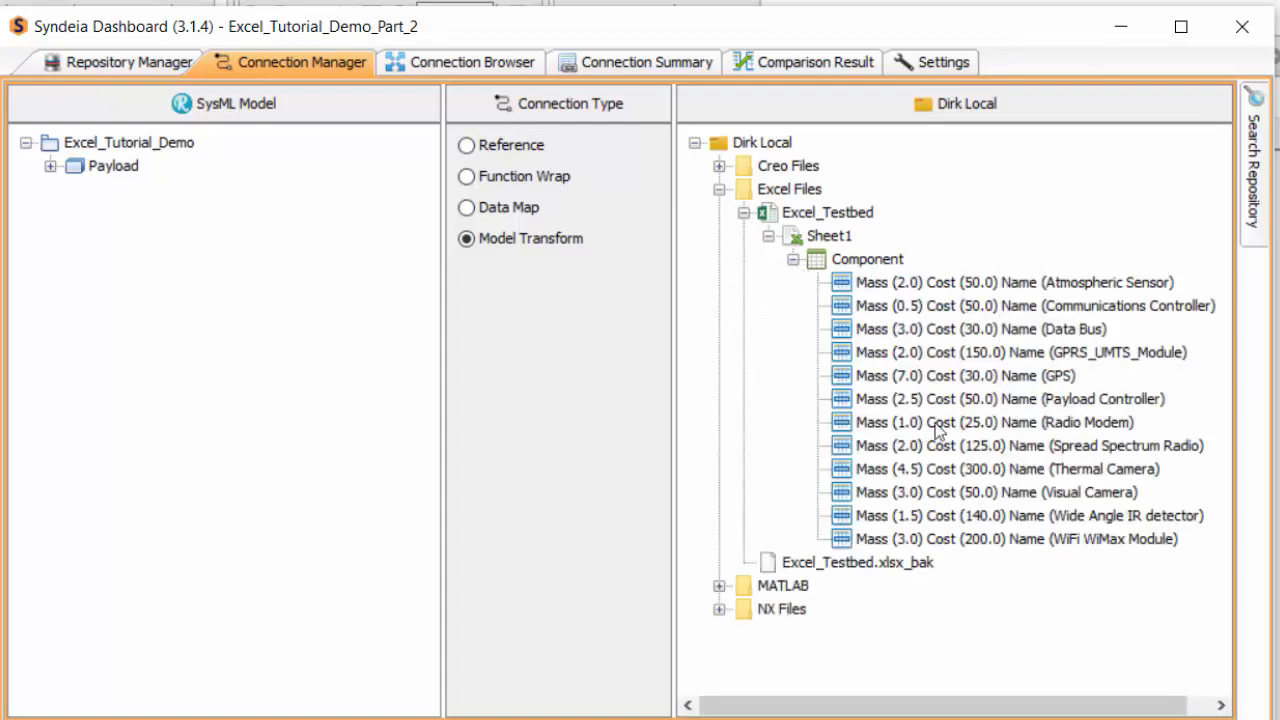
- Generate a SysML block in Excel_Tutorial_Demo from the Payload Controller row, using a Data Map connection with As Specialization enabled
left_click(510, 209)
left_click(930, 399)
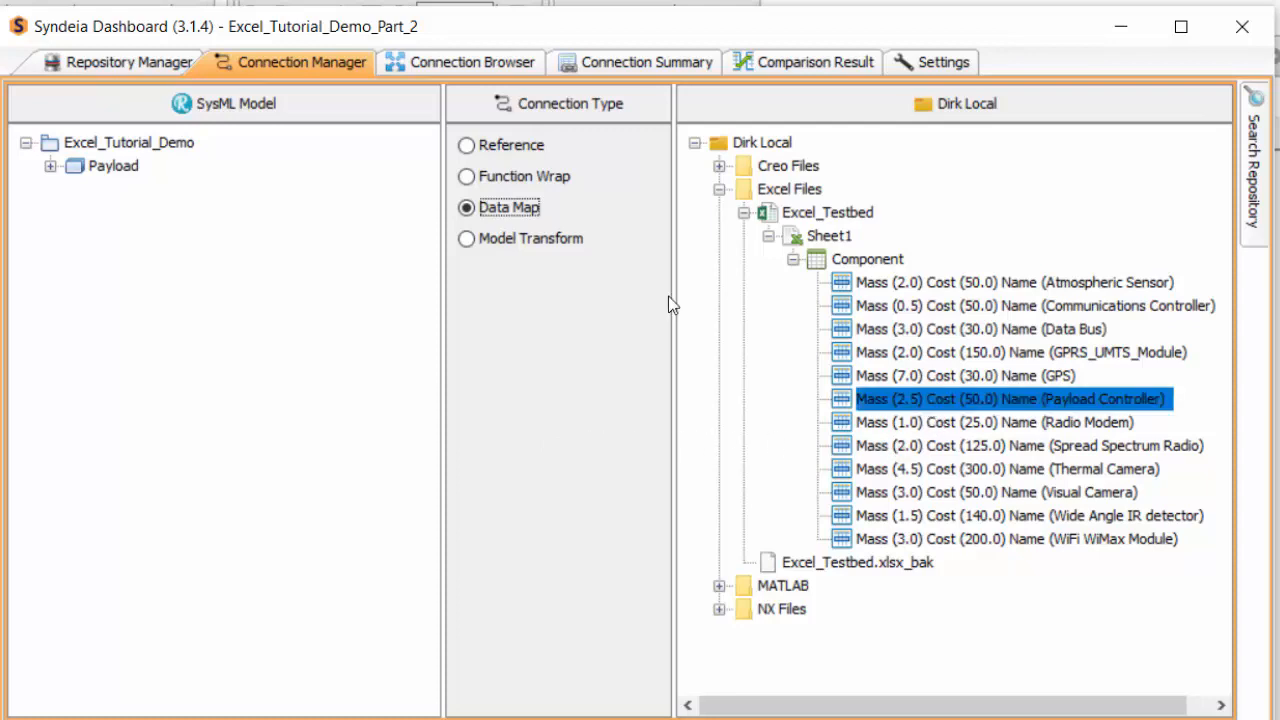
left_click_drag(930, 399, 188, 138)
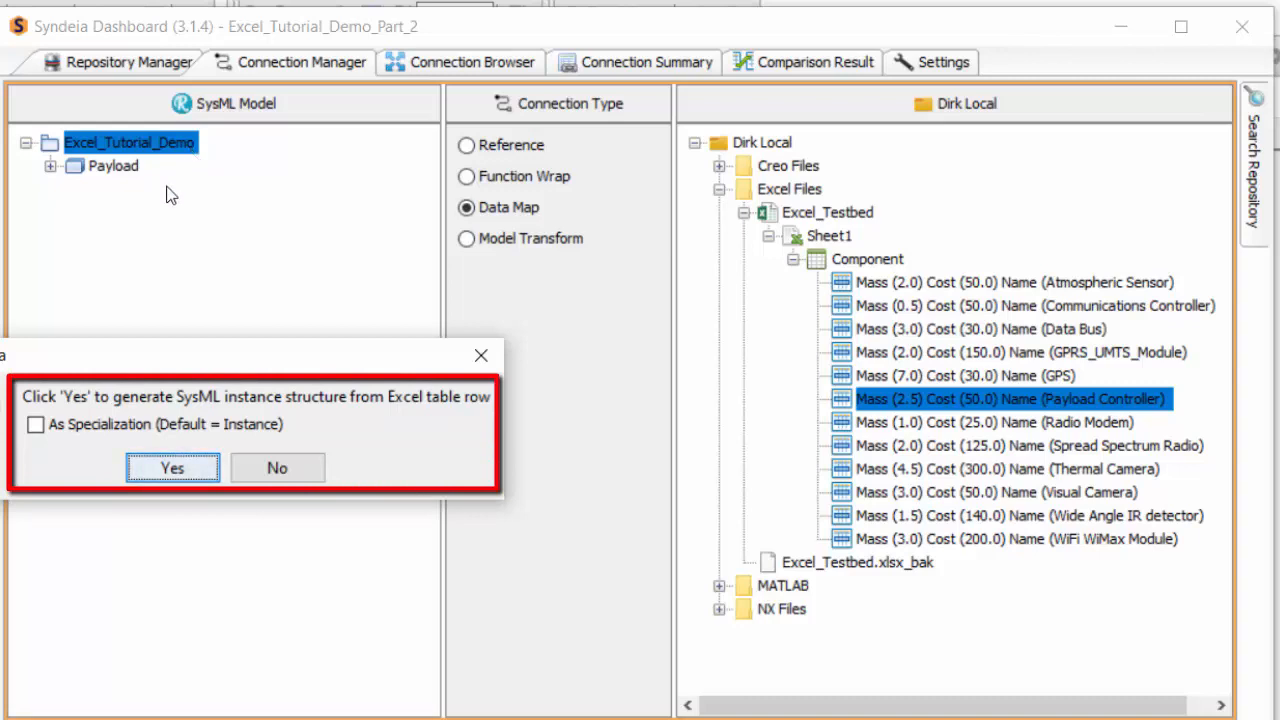
left_click(38, 424)
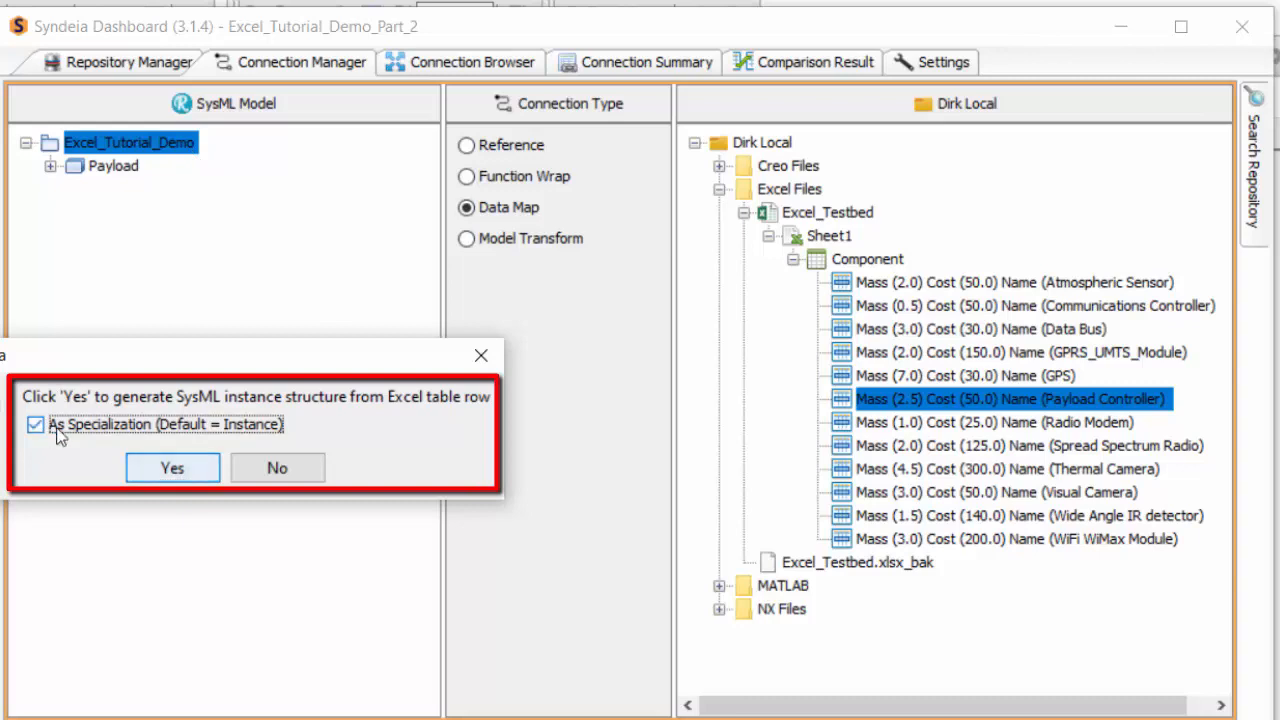
left_click(171, 466)
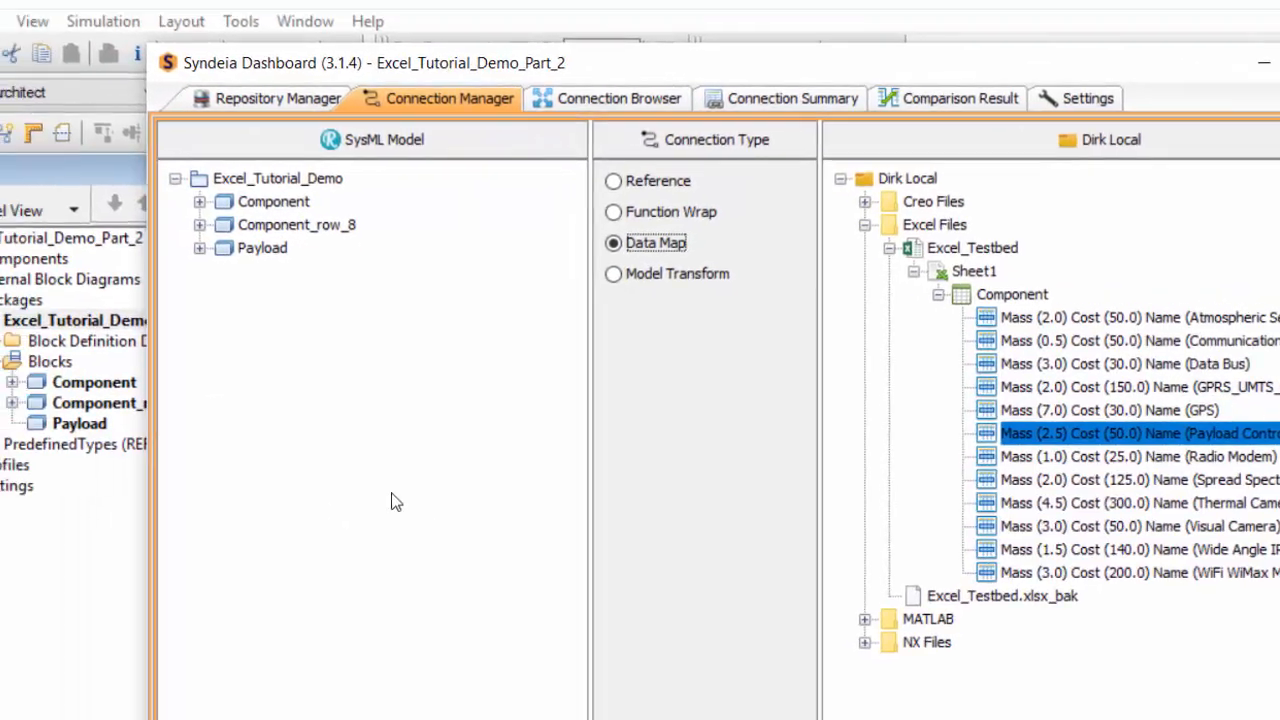
- Switch to Rhapsody and inspect the relations and value properties of the Component_row_8 block
left_click(196, 576)
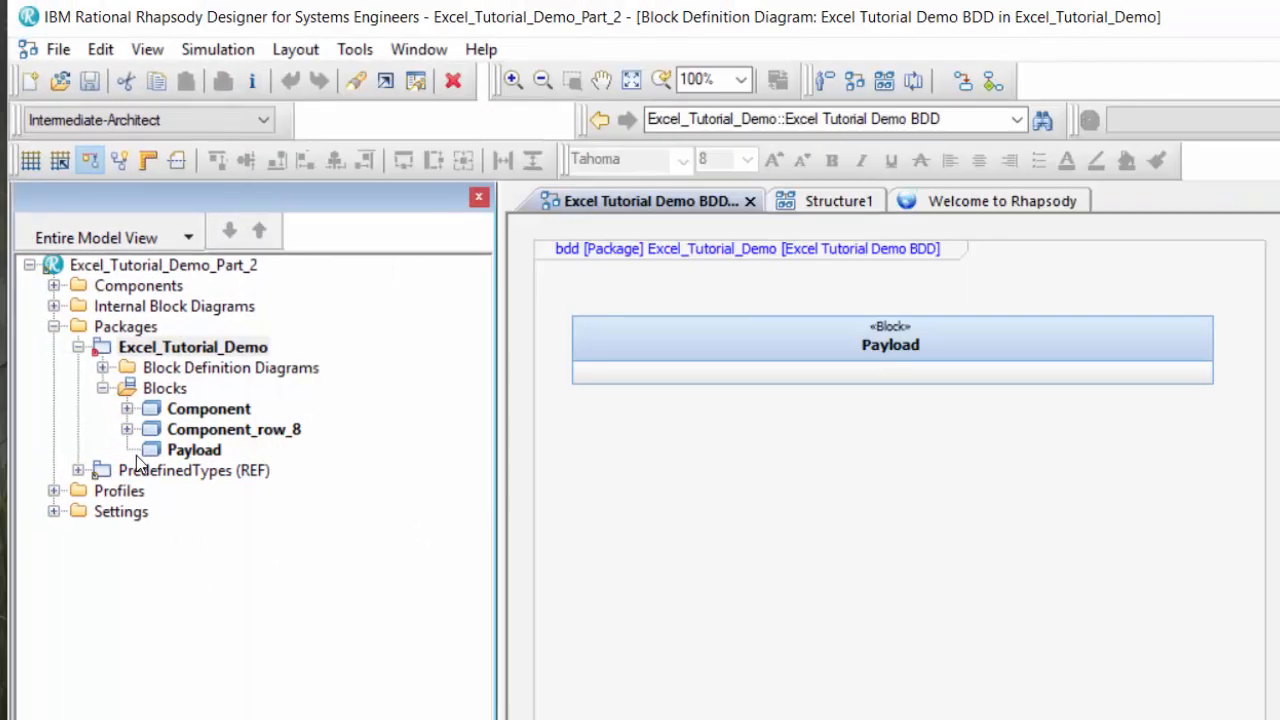
right_click(233, 429)
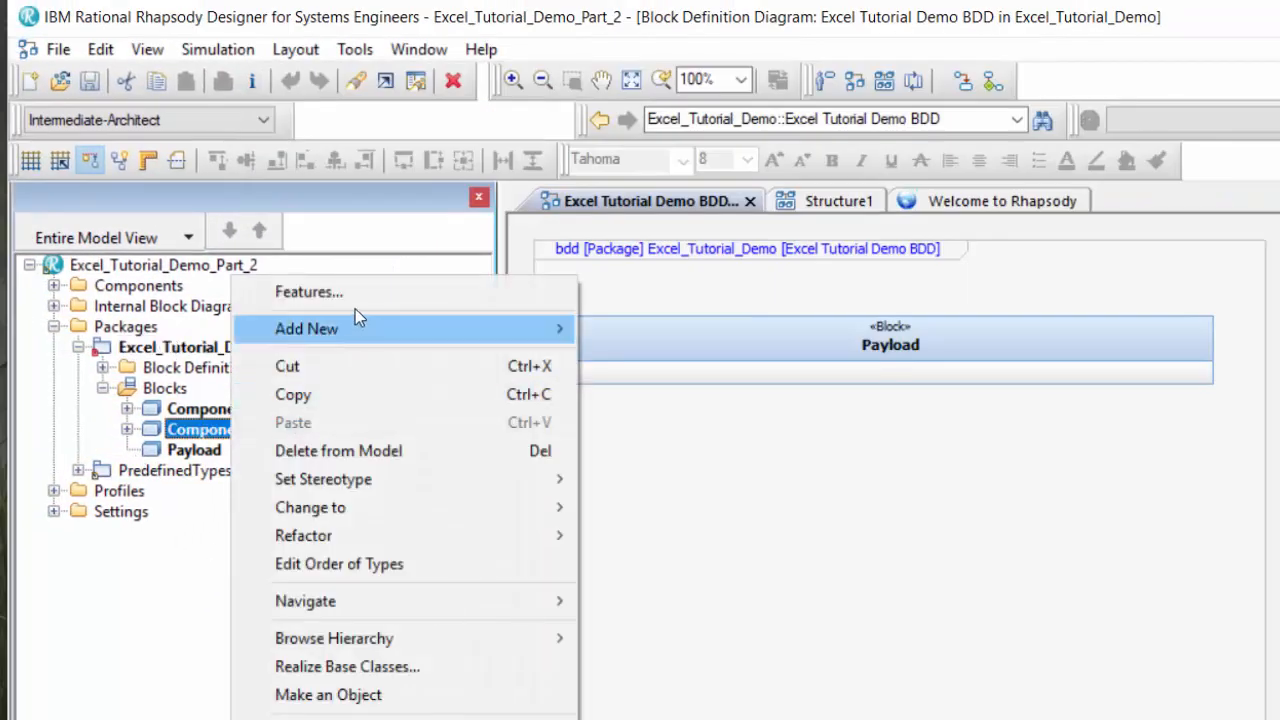
left_click(310, 292)
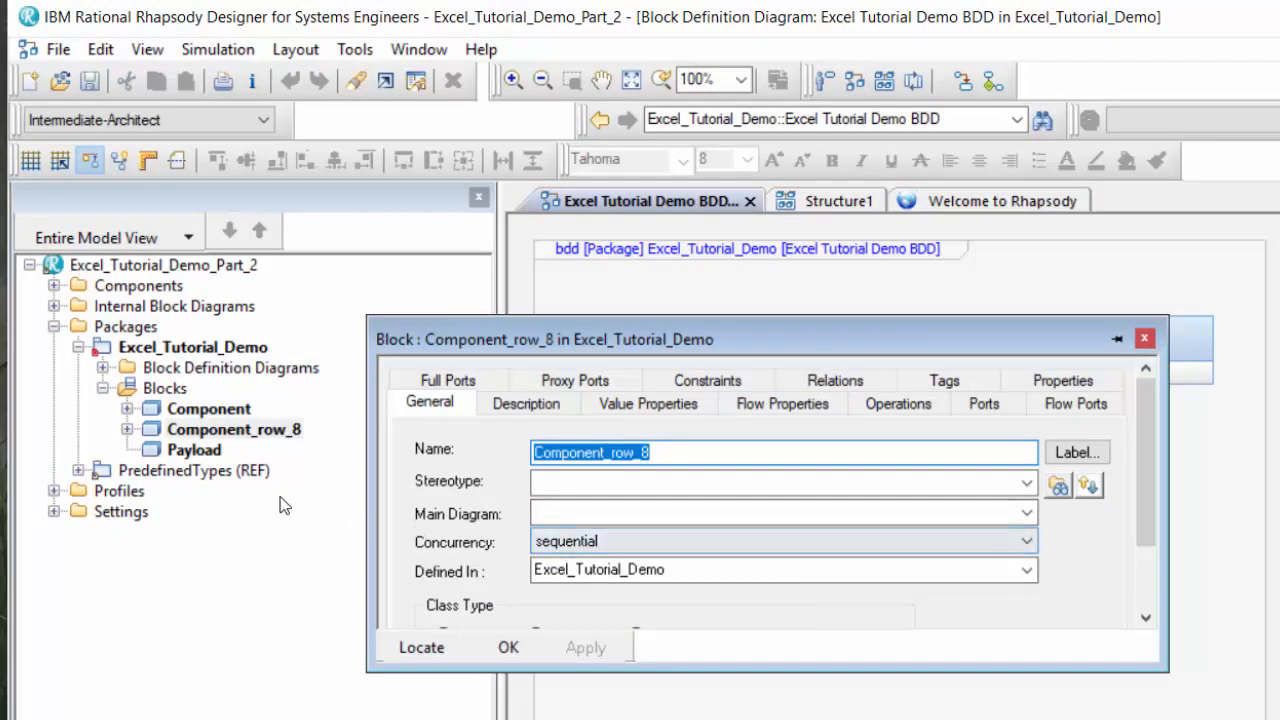
left_click(828, 386)
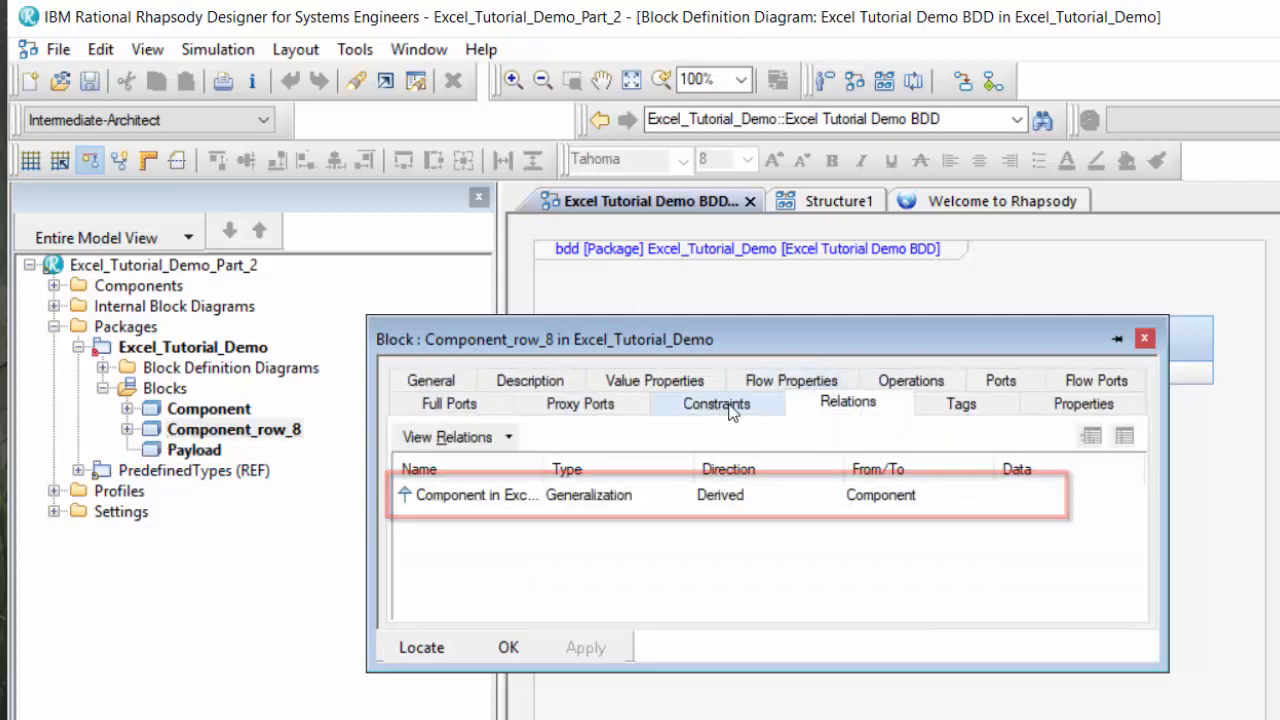
left_click(700, 383)
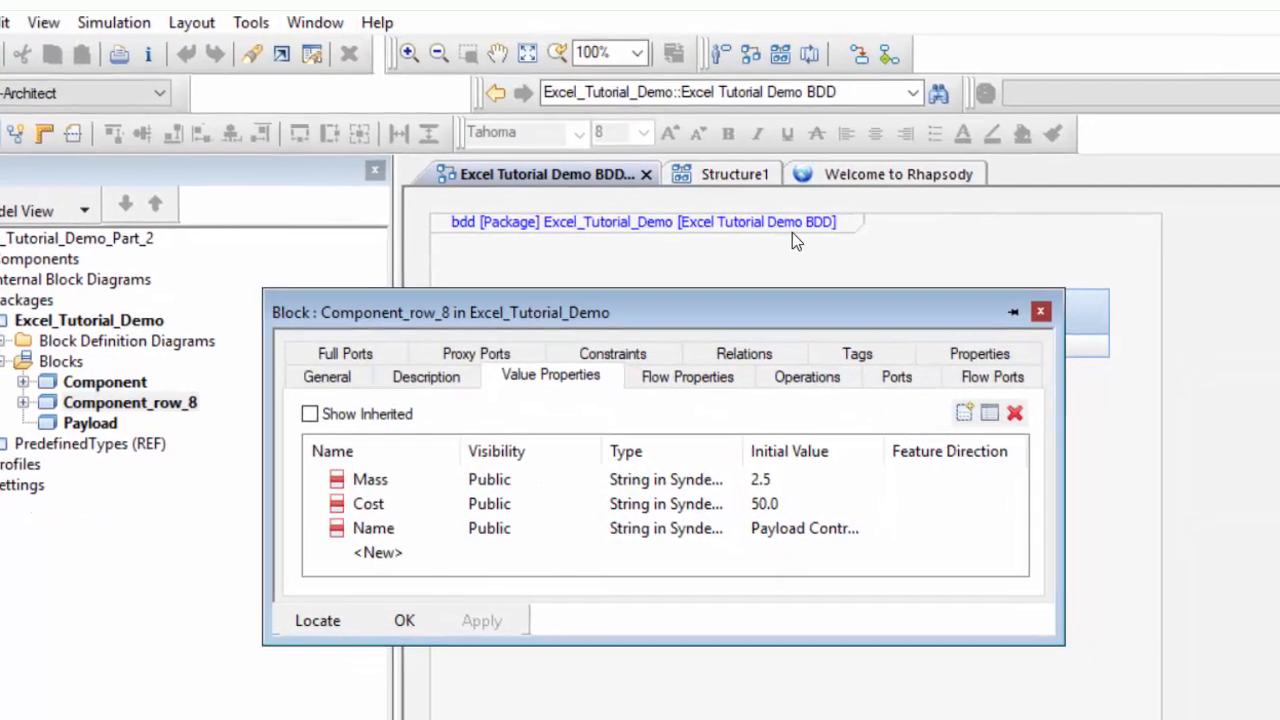
left_click(1144, 338)
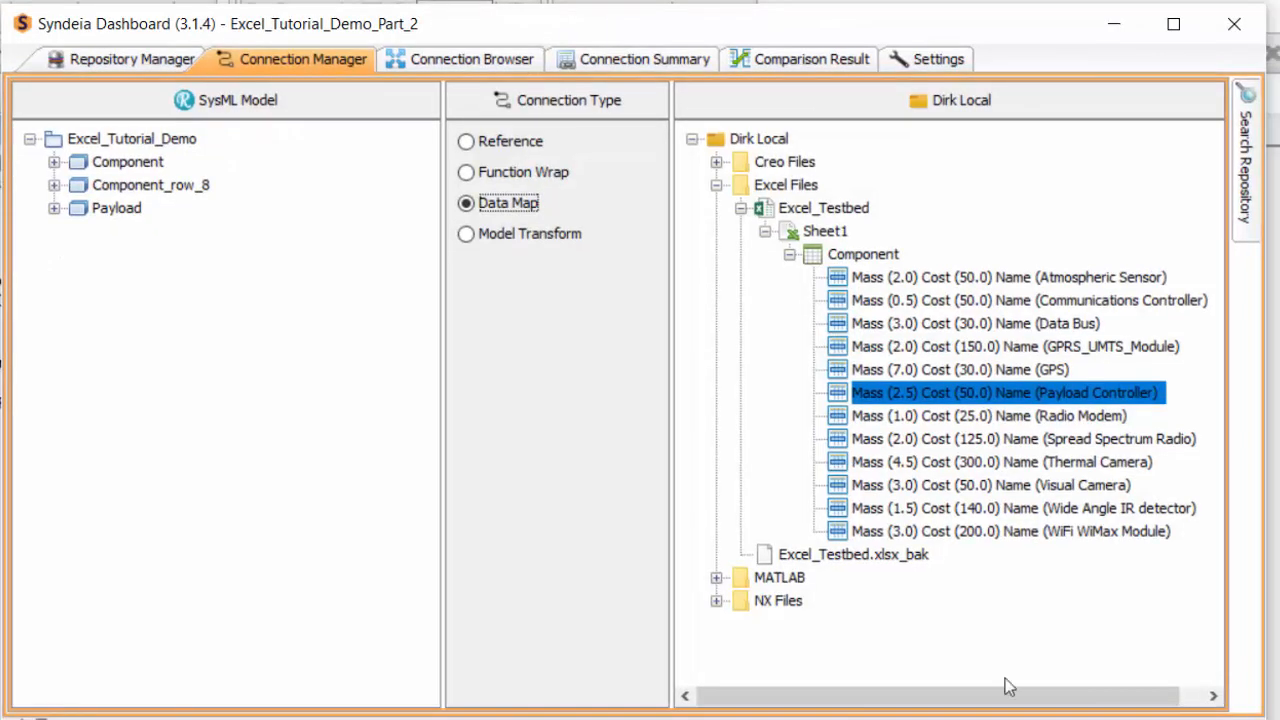
- Retrieve all of the model's connections in the Syndeia Connection Summary
left_click(686, 59)
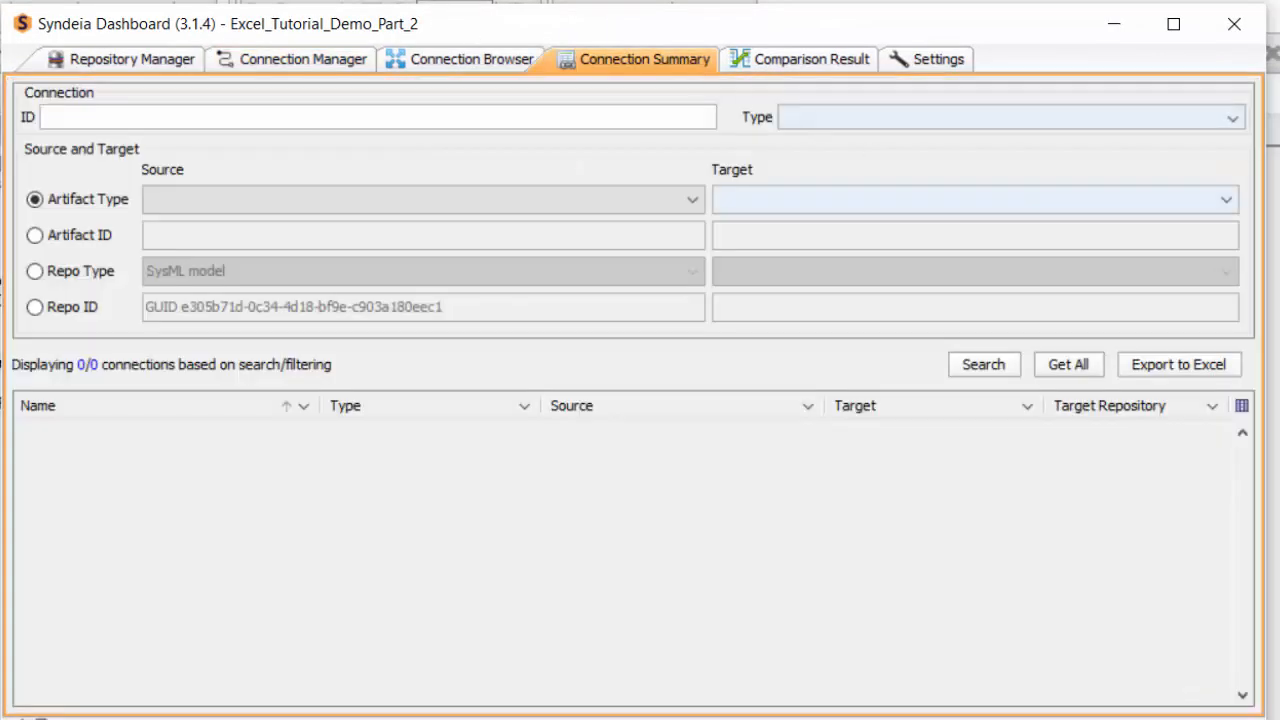
left_click(1058, 367)
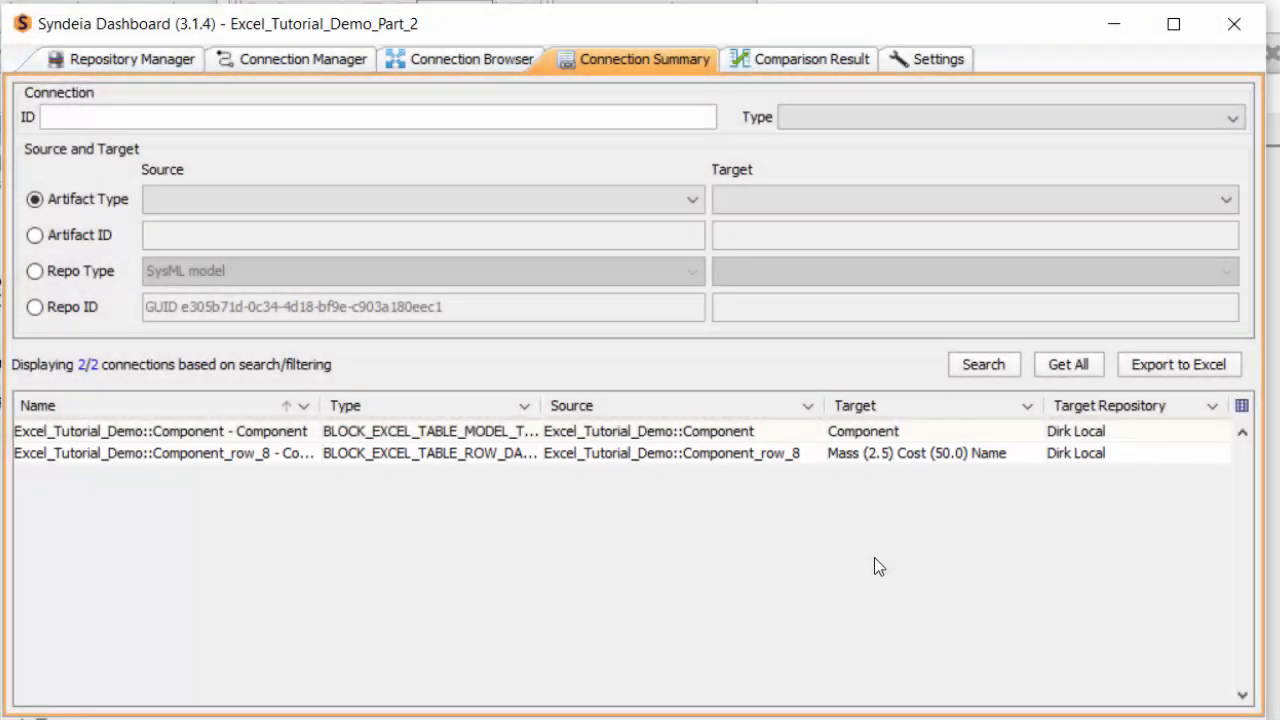
- Return to the Connection Manager and data-map the Thermal Camera row into Excel_Tutorial_Demo as a specialization
left_click(316, 62)
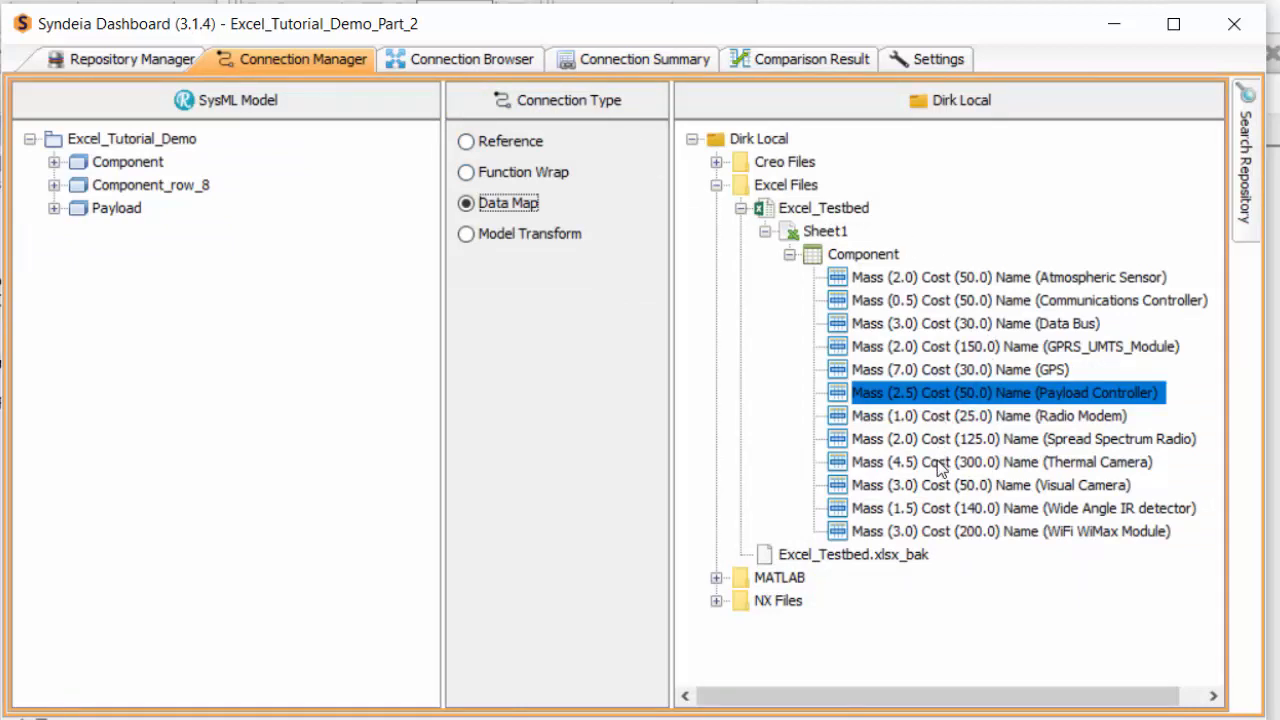
left_click_drag(935, 463, 180, 138)
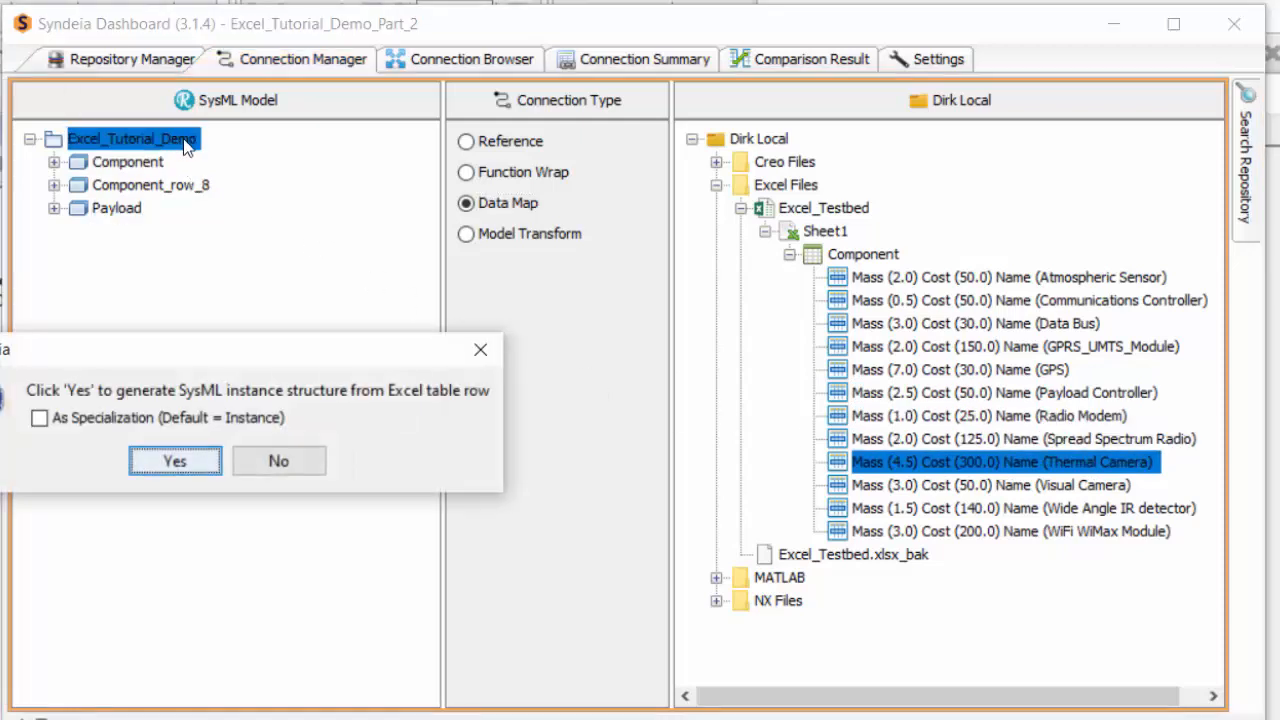
left_click(39, 418)
left_click(170, 461)
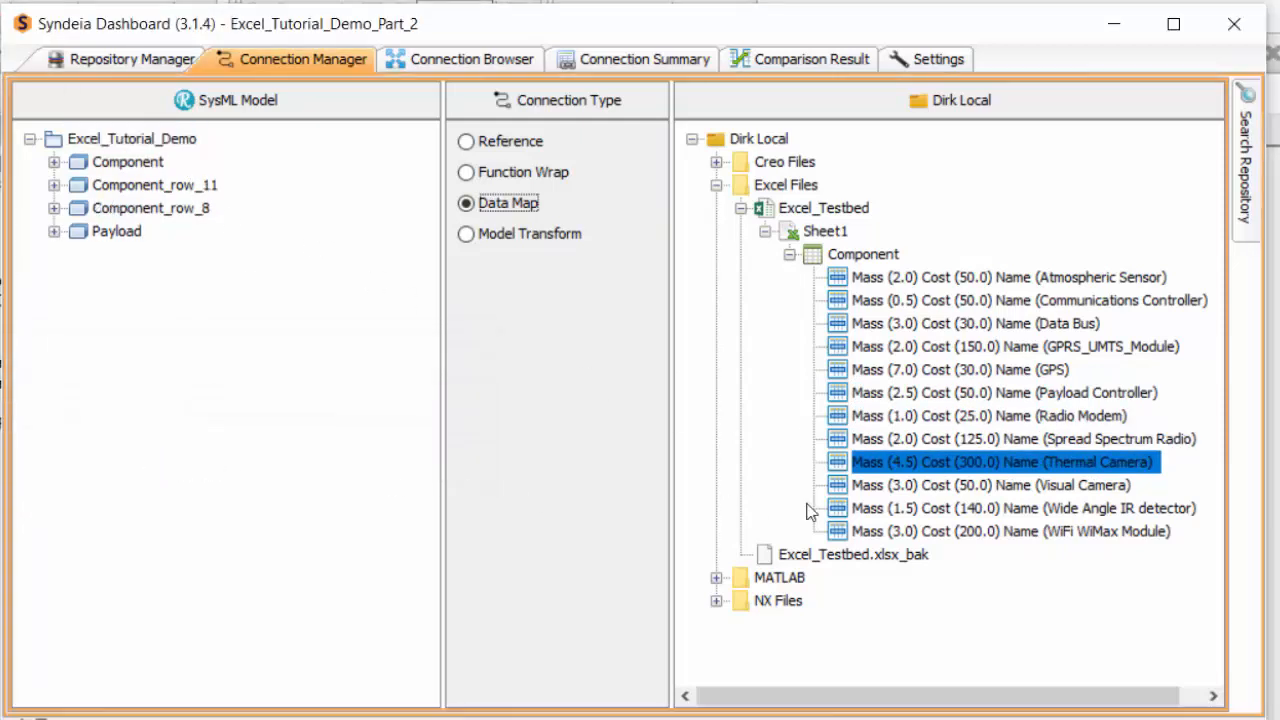
- Data-map the WiFi WiMax Module row into Excel_Tutorial_Demo as a specialization
left_click(1005, 531)
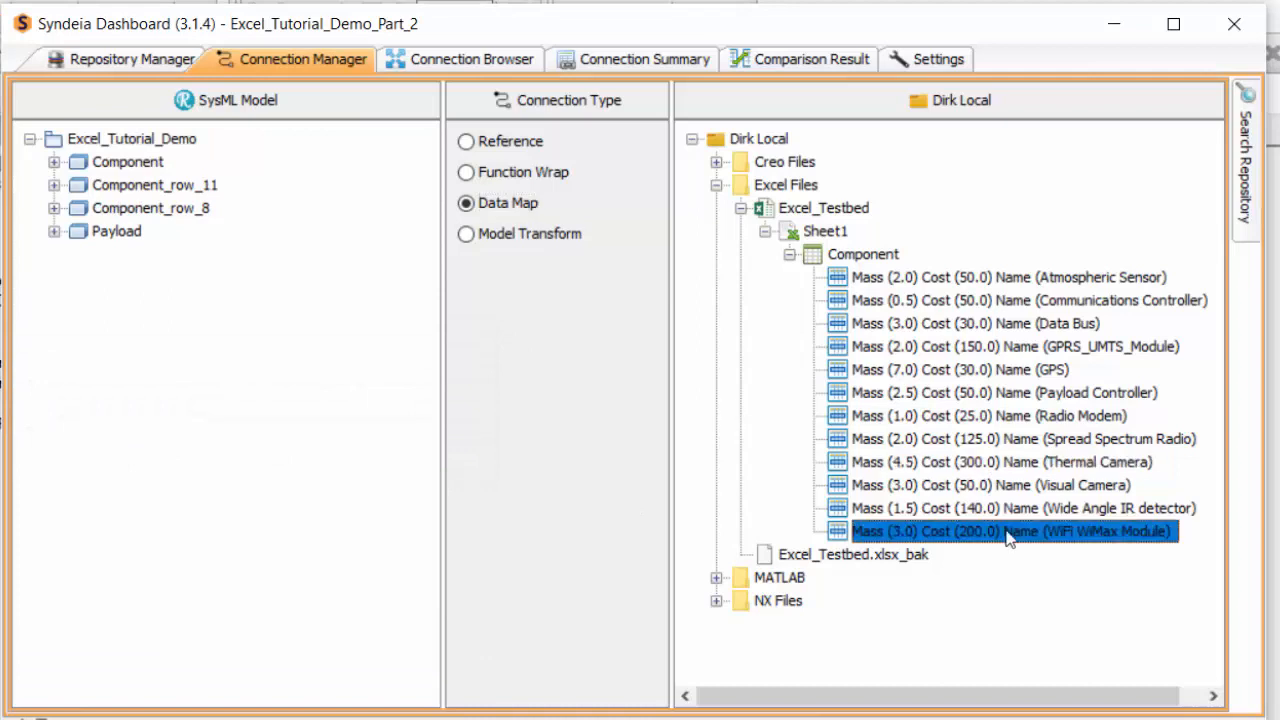
left_click_drag(838, 525, 132, 139)
left_click(39, 418)
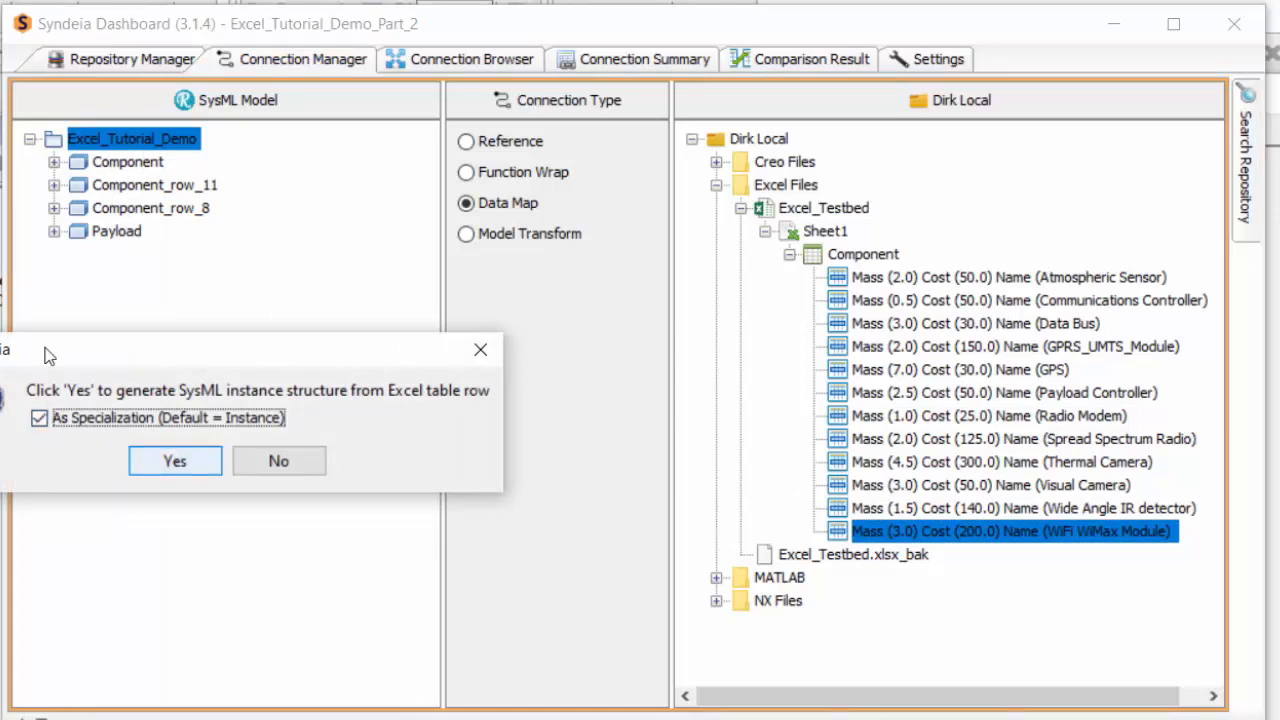
left_click(146, 461)
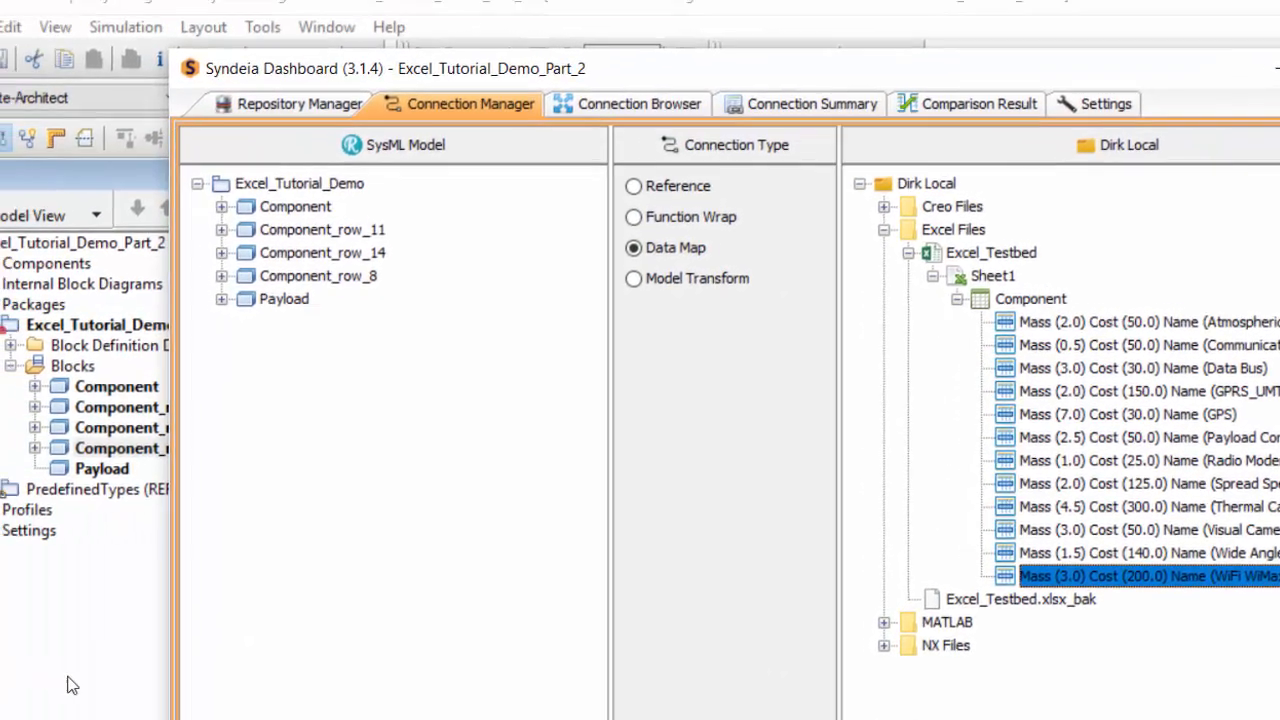
- Switch to Rhapsody and place the Component_row_11, Component_row_14 and Component_row_8 blocks side by side below Payload in the block definition diagram
left_click(155, 695)
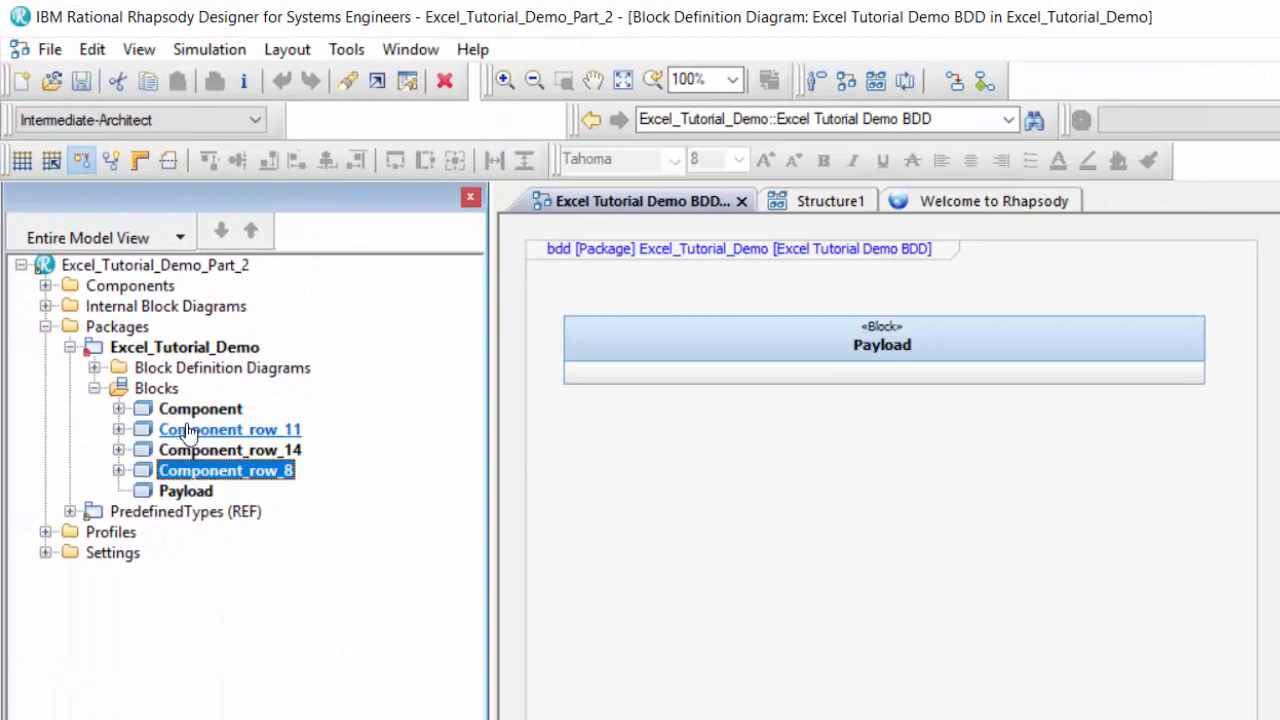
left_click_drag(166, 429, 663, 530)
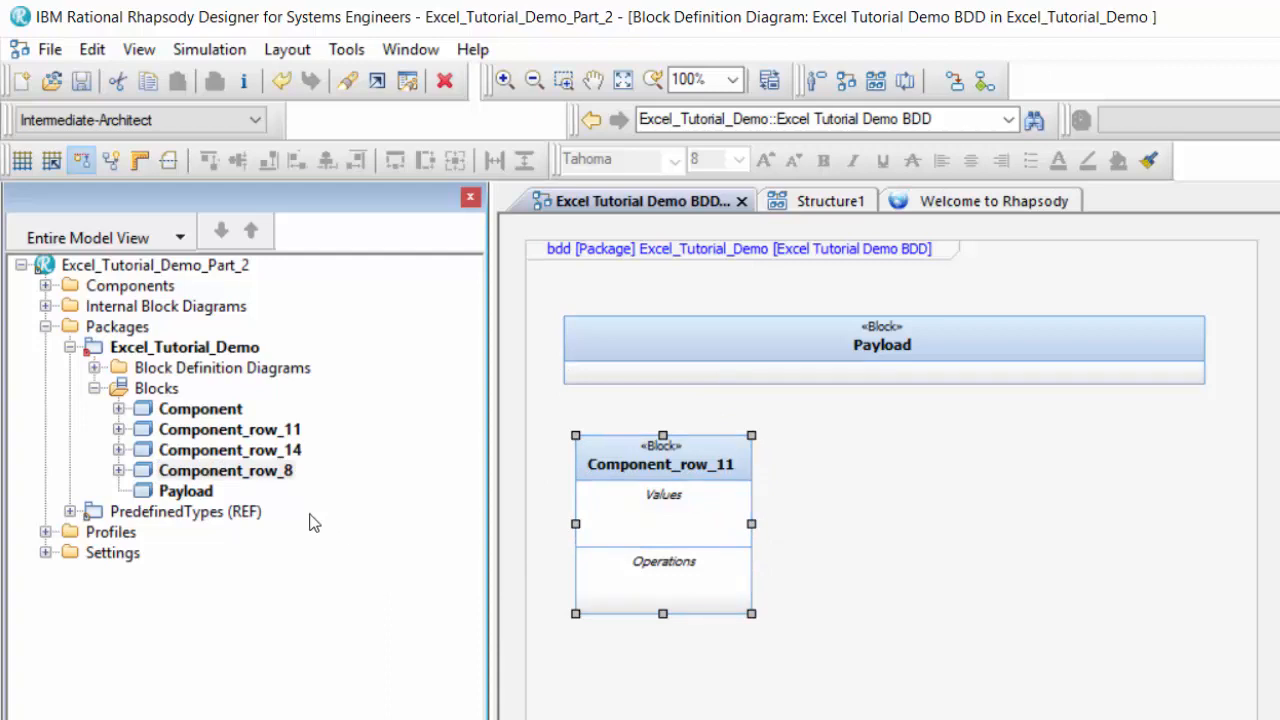
left_click_drag(214, 471, 904, 527)
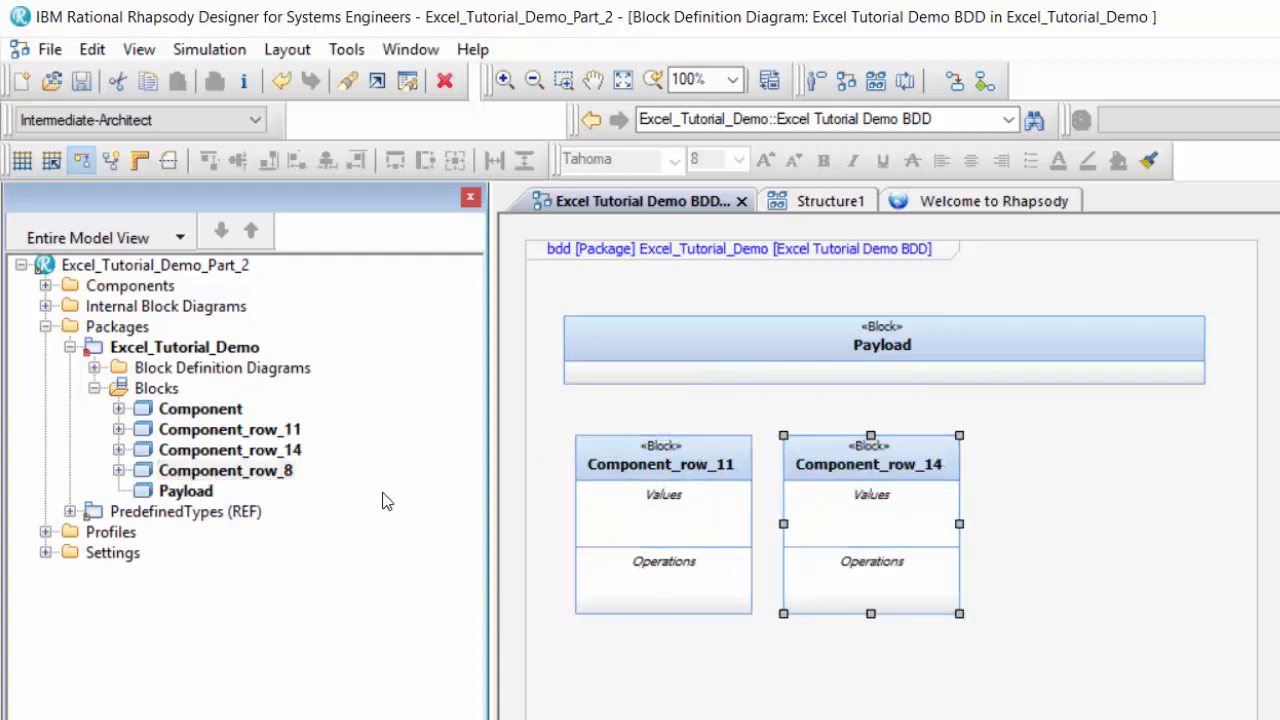
left_click_drag(260, 475, 1120, 520)
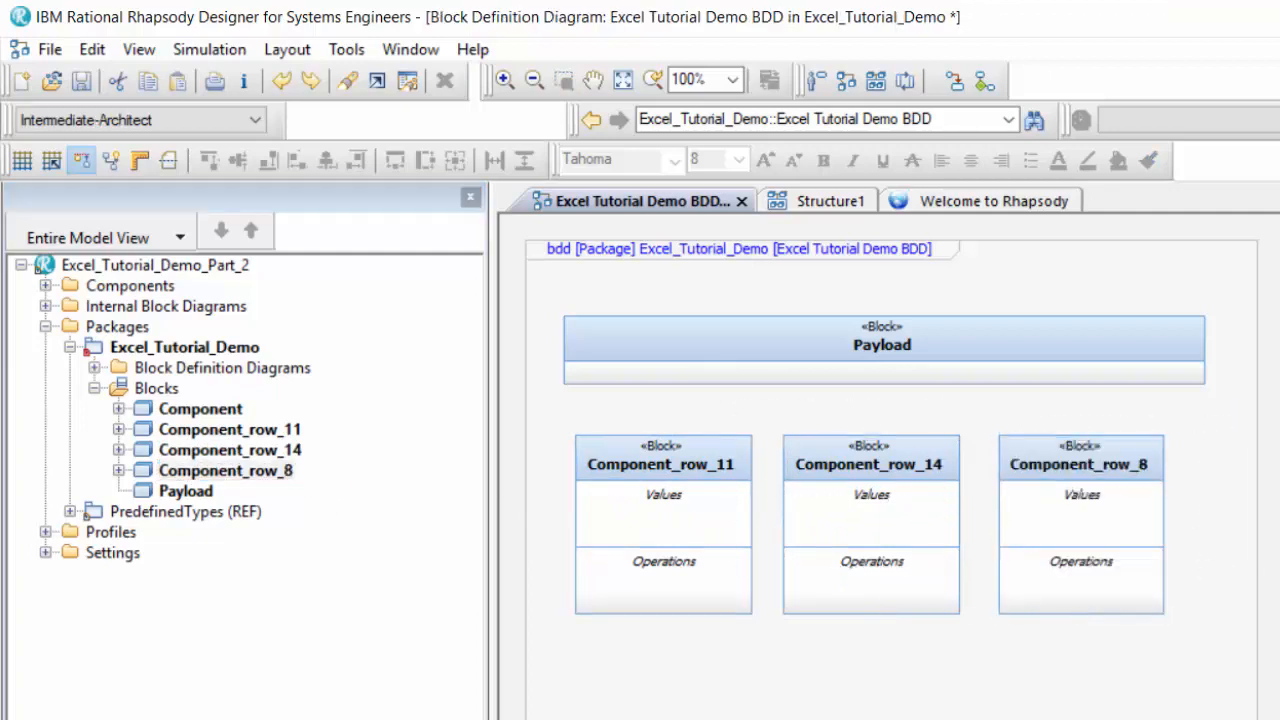
- Draw composition links between Payload and each of Component_row_11, Component_row_14 and Component_row_8, with Payload as the whole
left_click(725, 467)
left_click(657, 354)
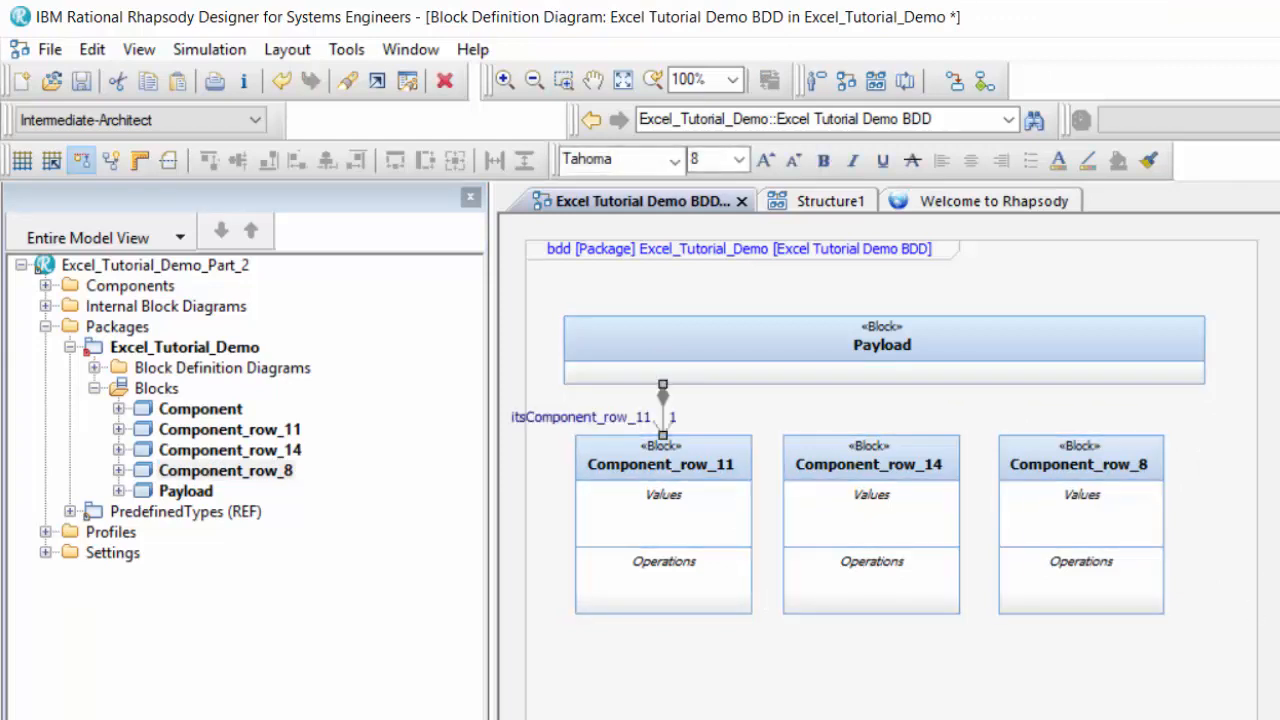
left_click(868, 470)
left_click(858, 350)
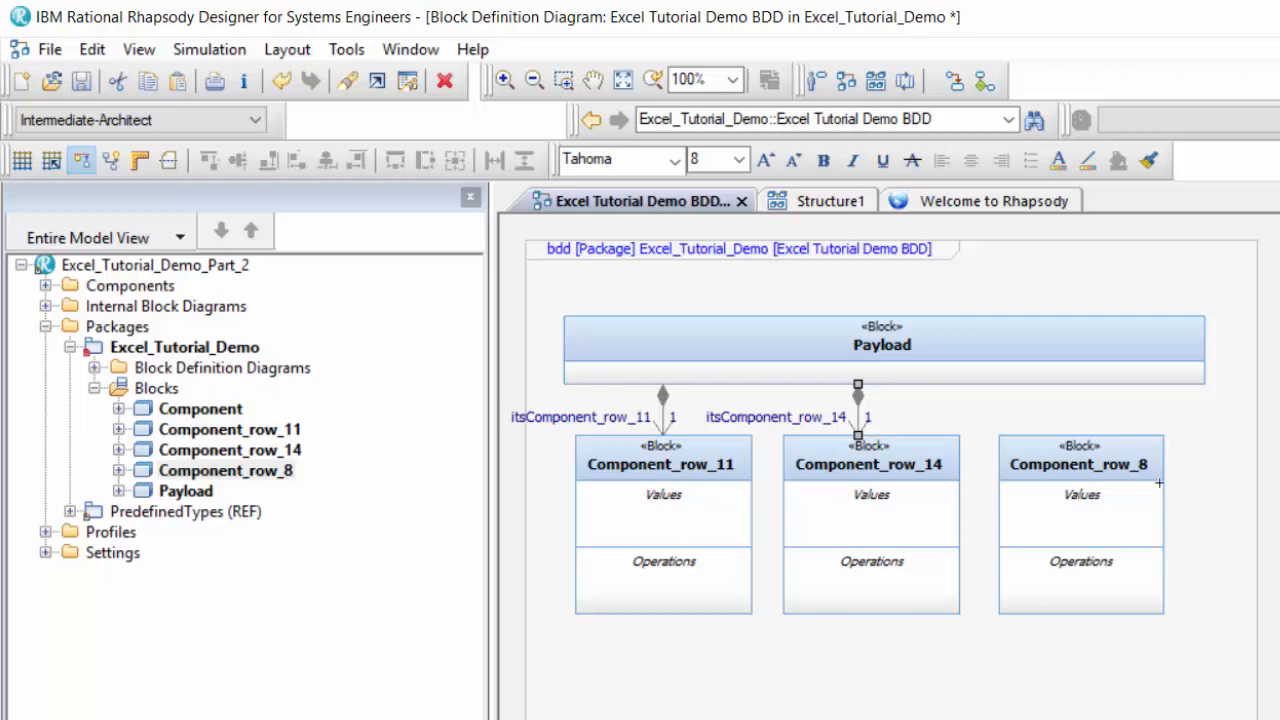
left_click(1065, 465)
left_click(1074, 475)
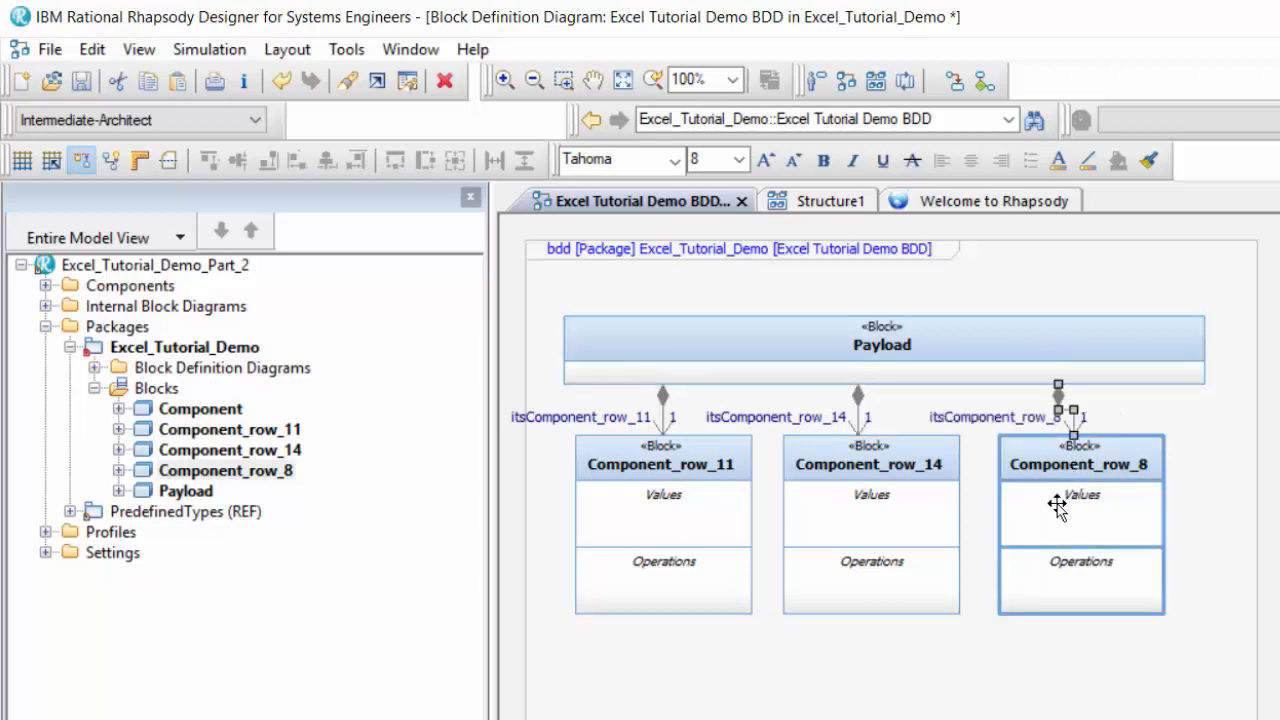